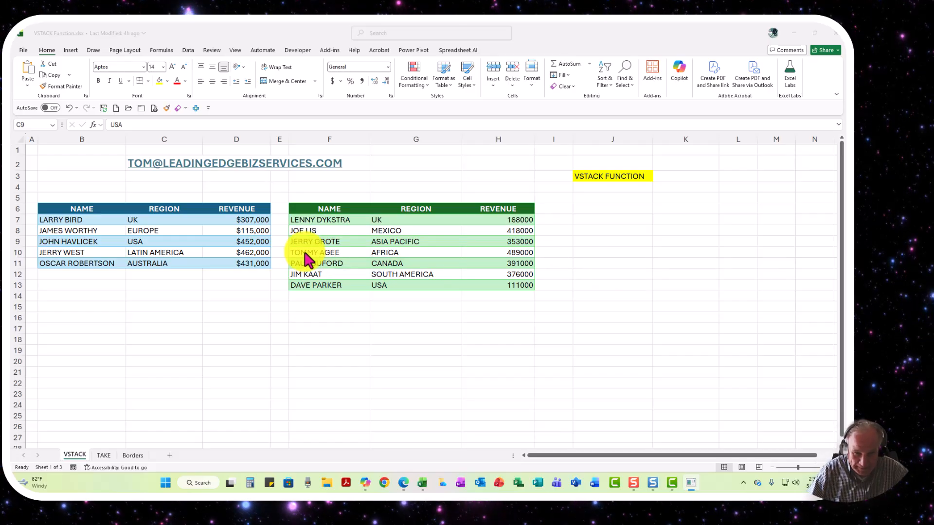
Convert the first data range, B6:D11, into a table with headers
click(215, 242)
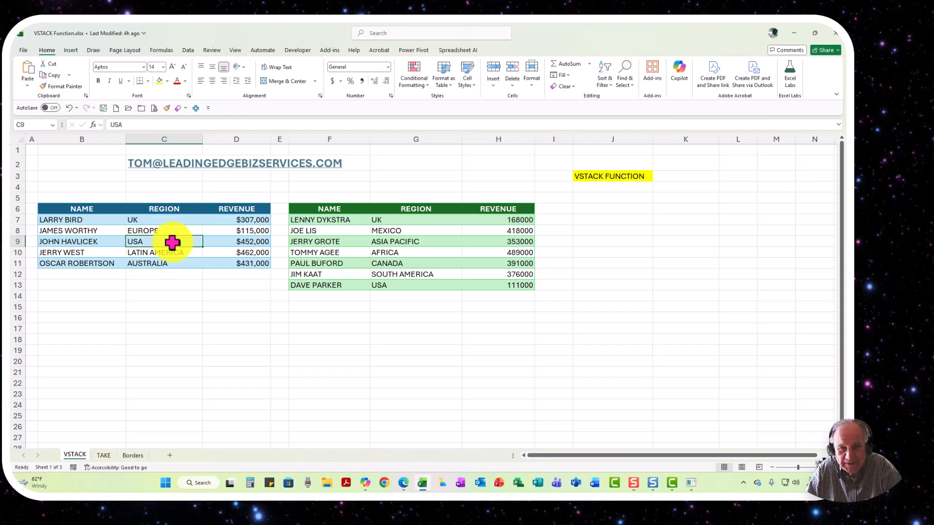
key(ctrl+t)
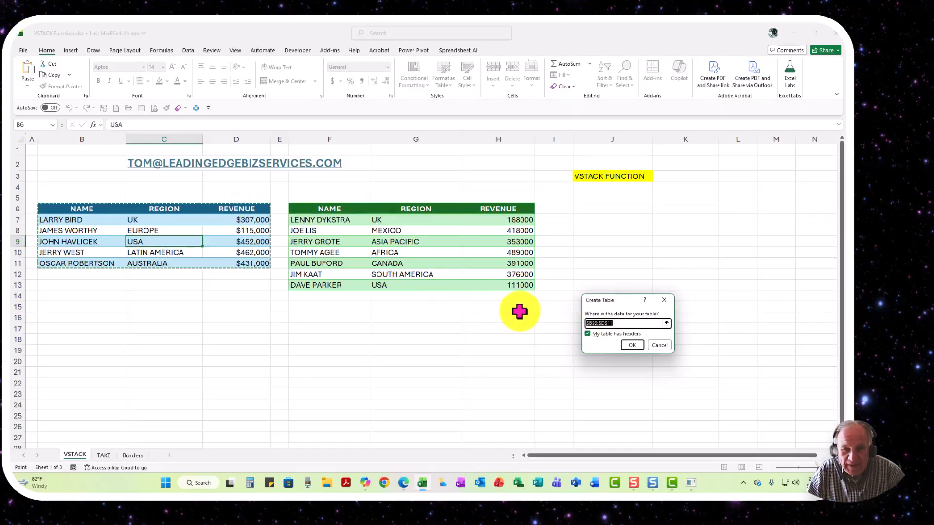
click(631, 345)
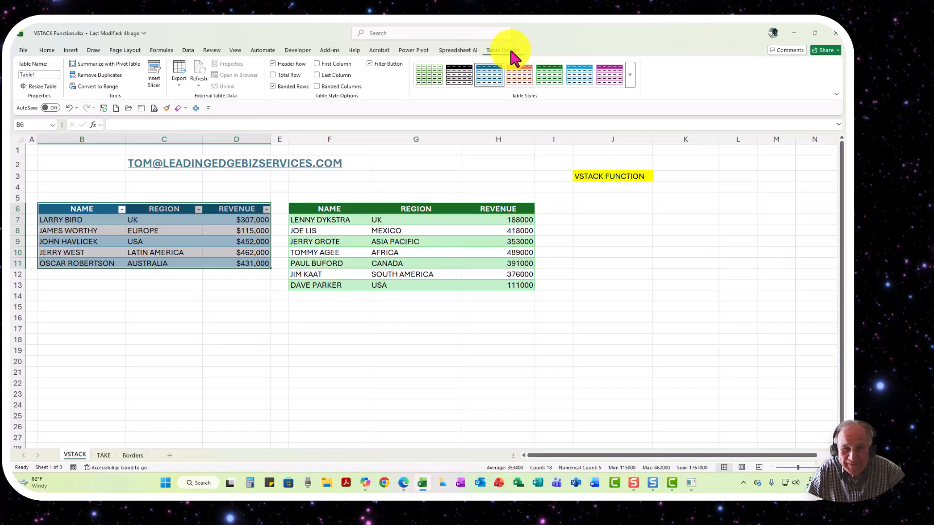
Convert the second data range, F6:H13, into a table with headers
click(414, 240)
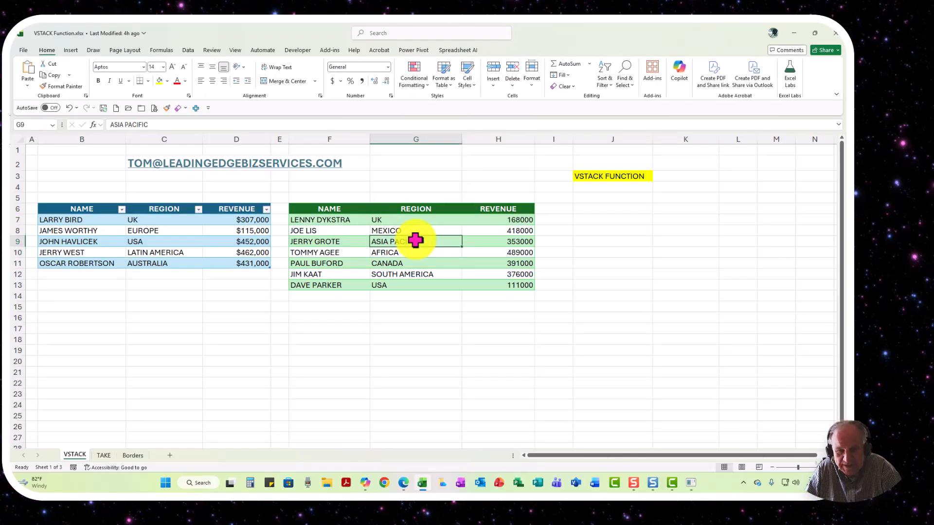
key(ctrl+t)
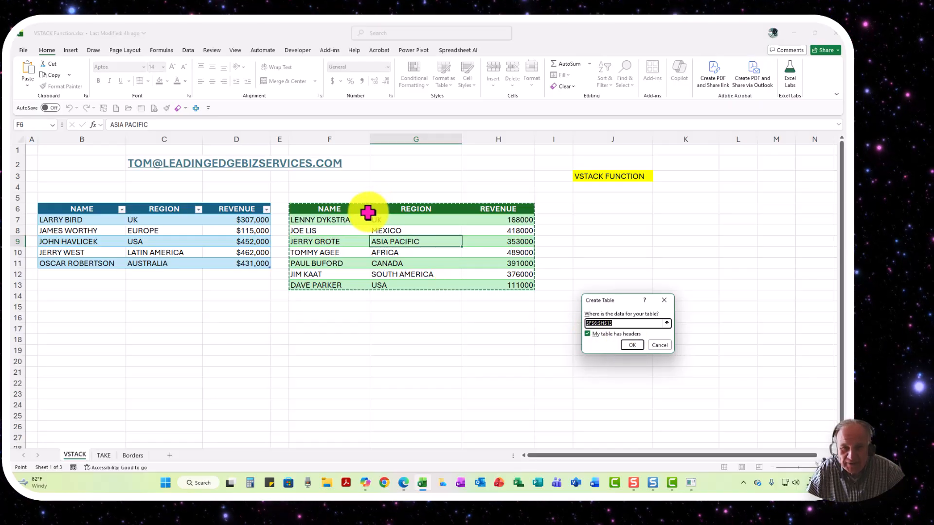
click(632, 344)
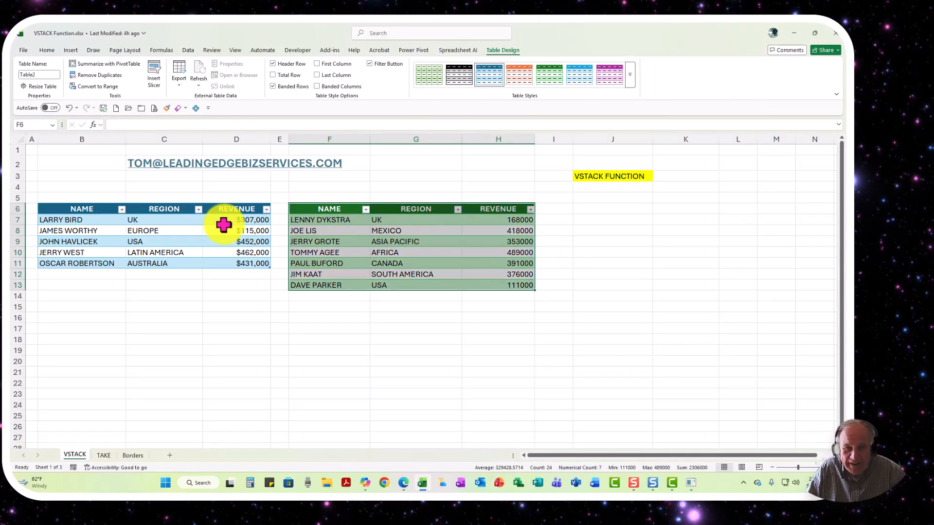
click(179, 241)
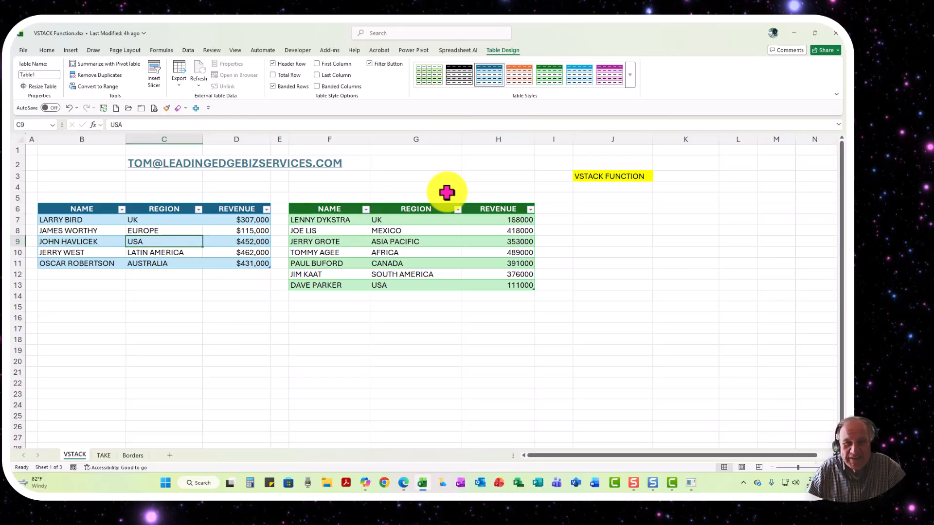
Enter =VSTACK(Table1[#All],Table2) in cell J6 to stack the first table with its headers above the second table's data
click(590, 207)
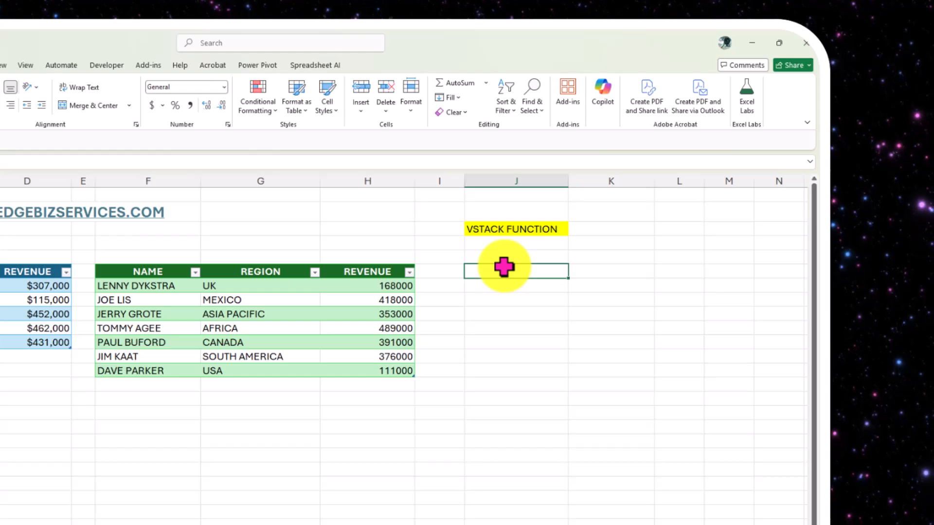
text(=VS)
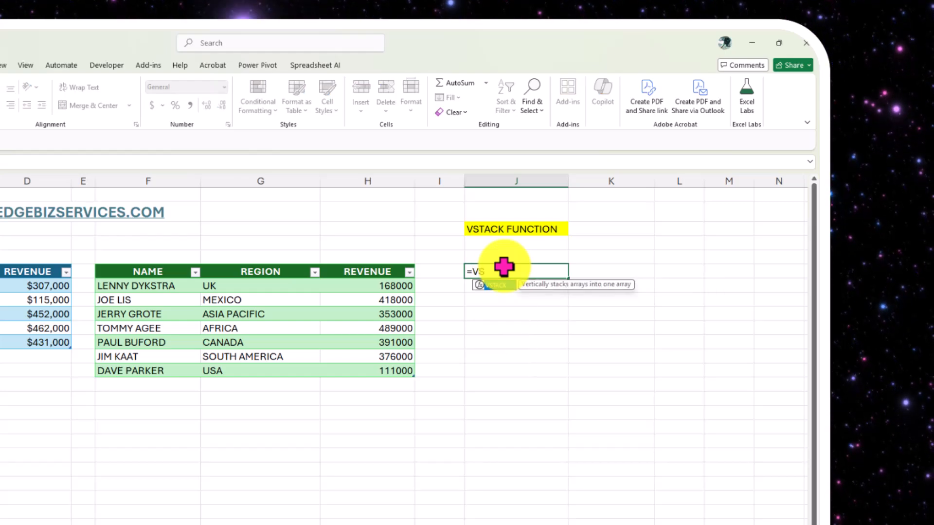
text(TA)
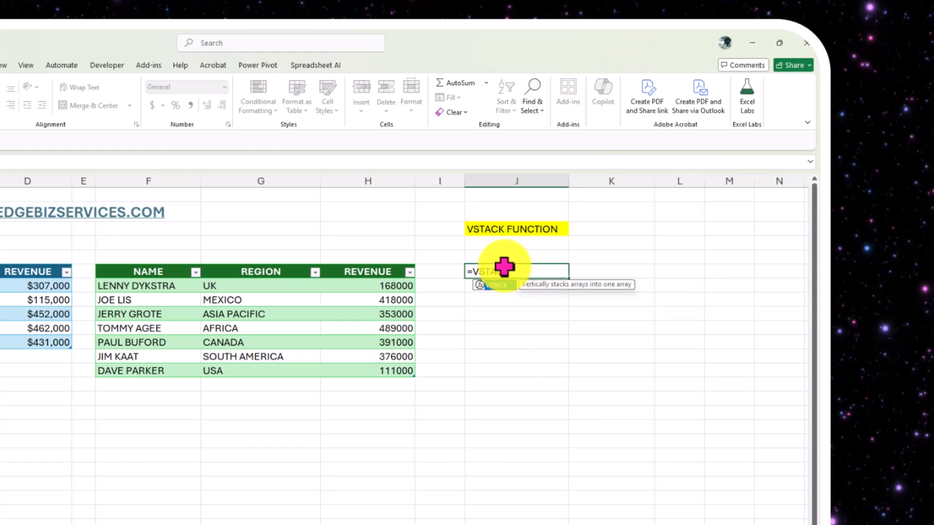
key(Tab)
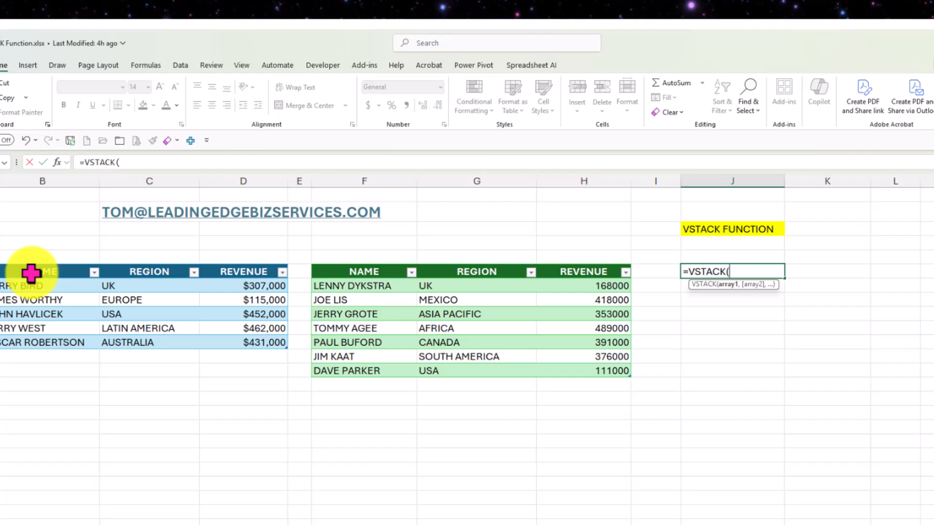
click(30, 273)
drag(89, 282, 248, 349)
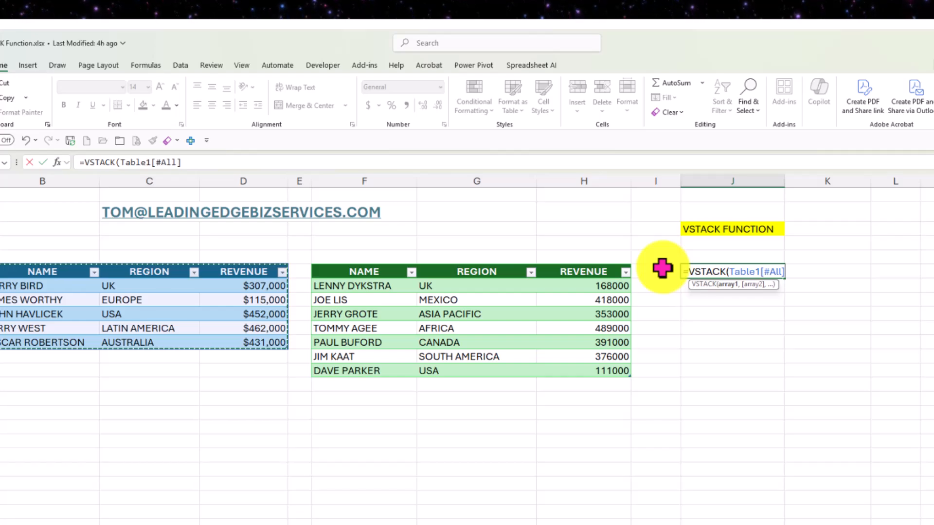
text(,)
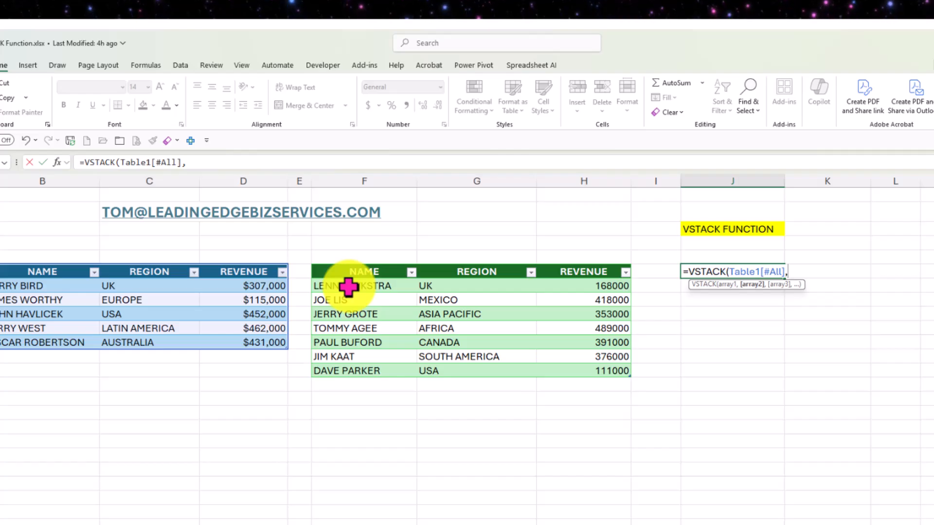
drag(349, 287, 588, 368)
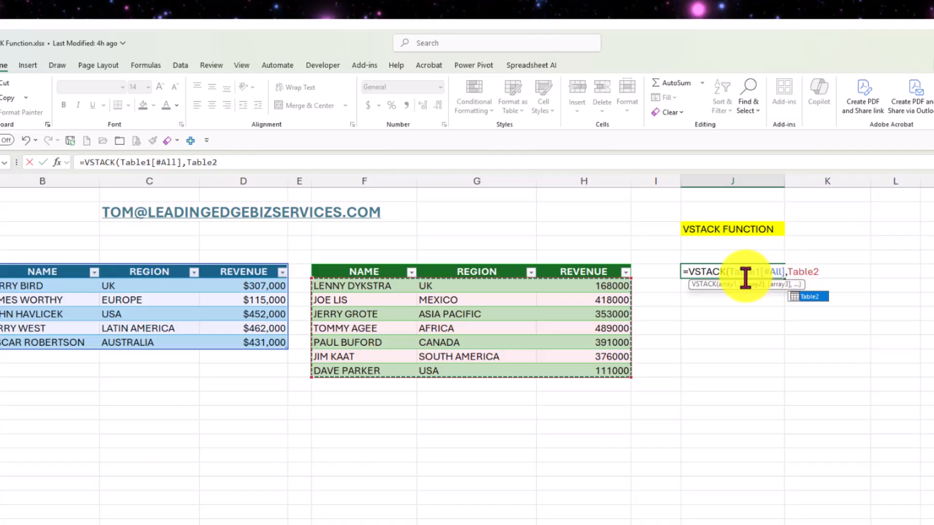
text())
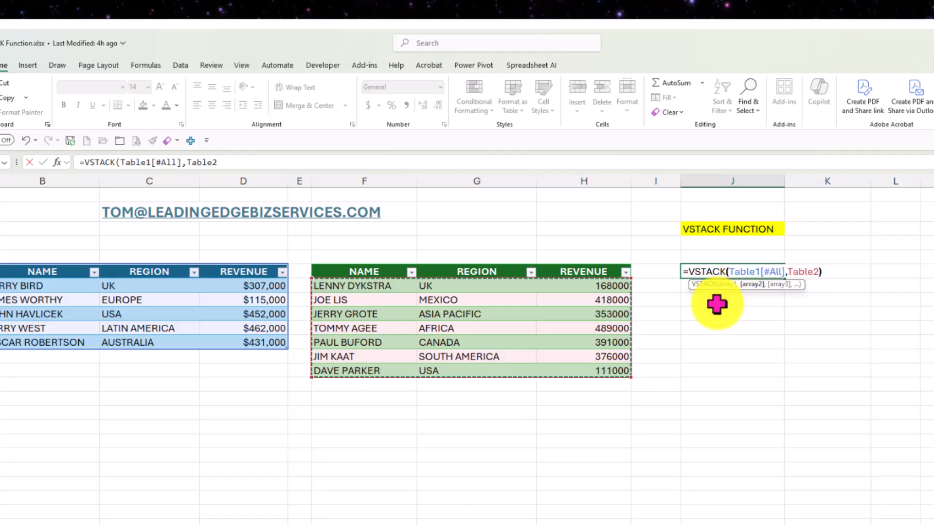
key(Return)
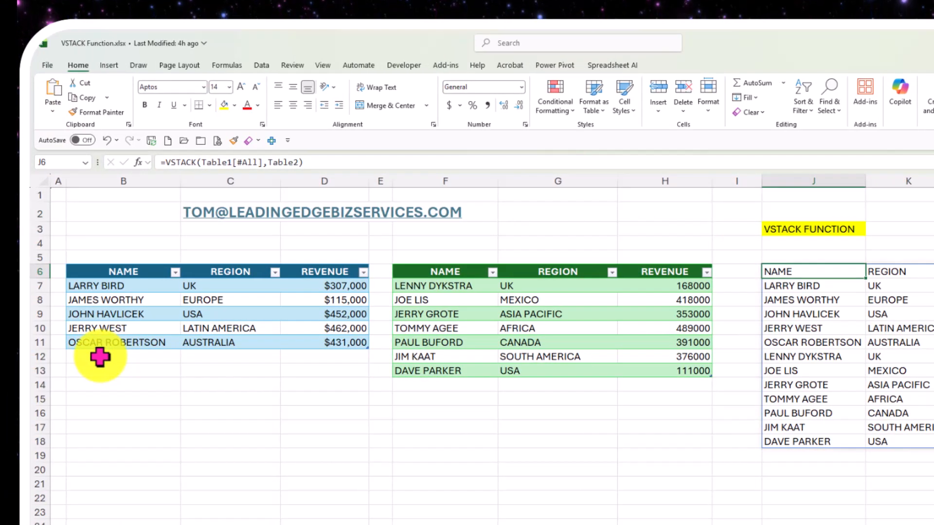
Append a Canada record with revenue 333000 to the first table and a Canada record with revenue 222000 to the second table
click(100, 358)
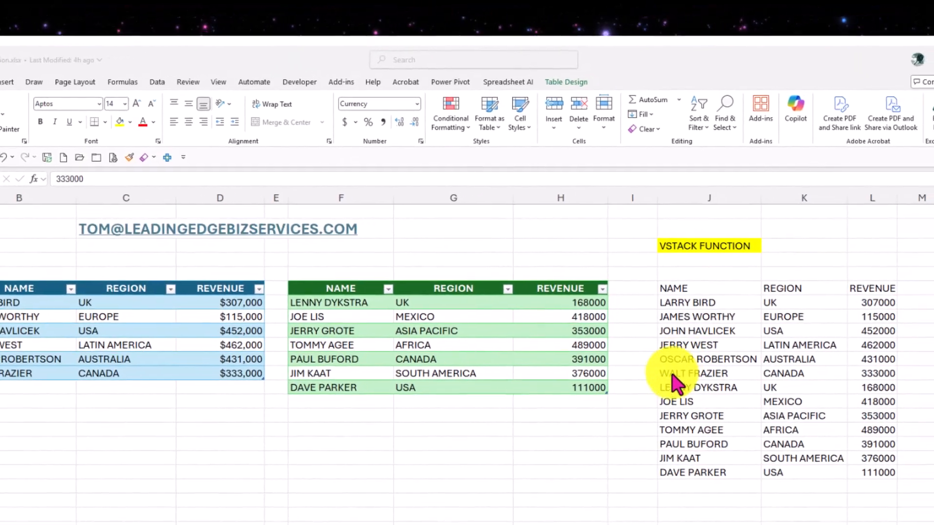
drag(670, 375, 865, 375)
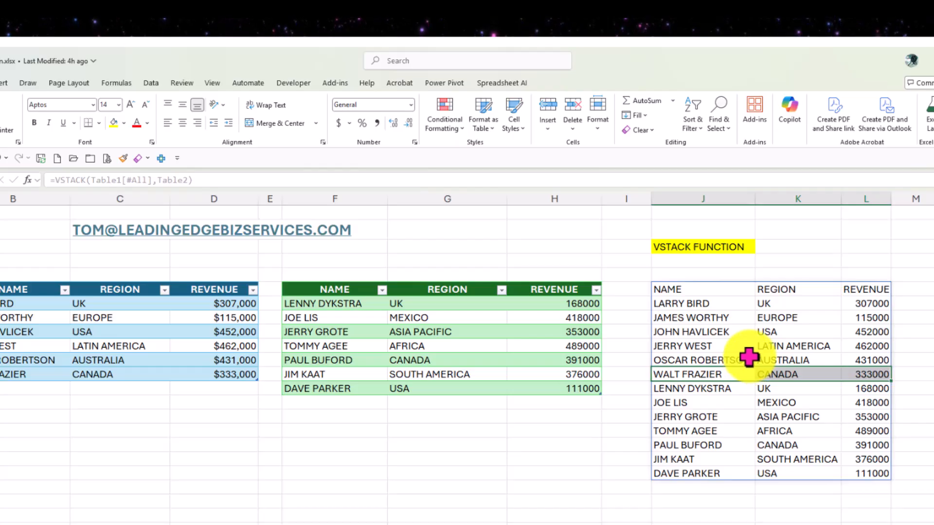
click(699, 389)
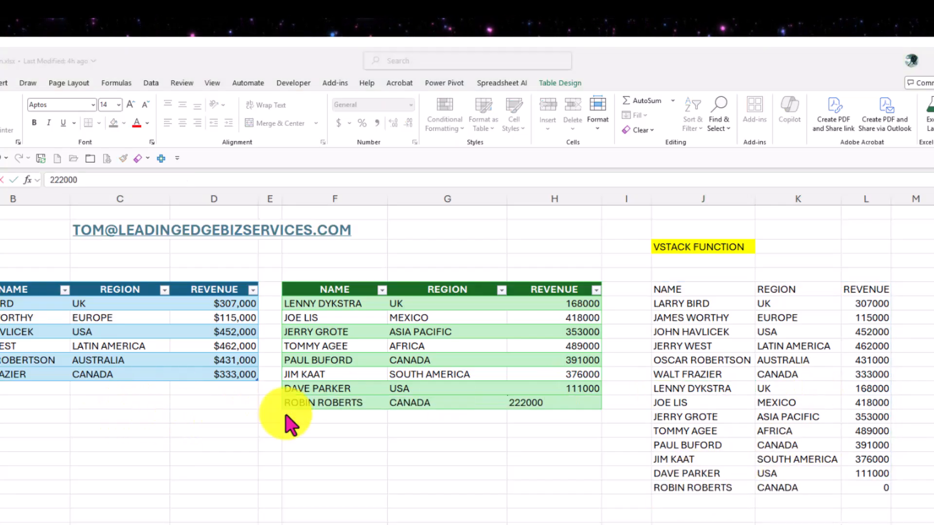
click(562, 407)
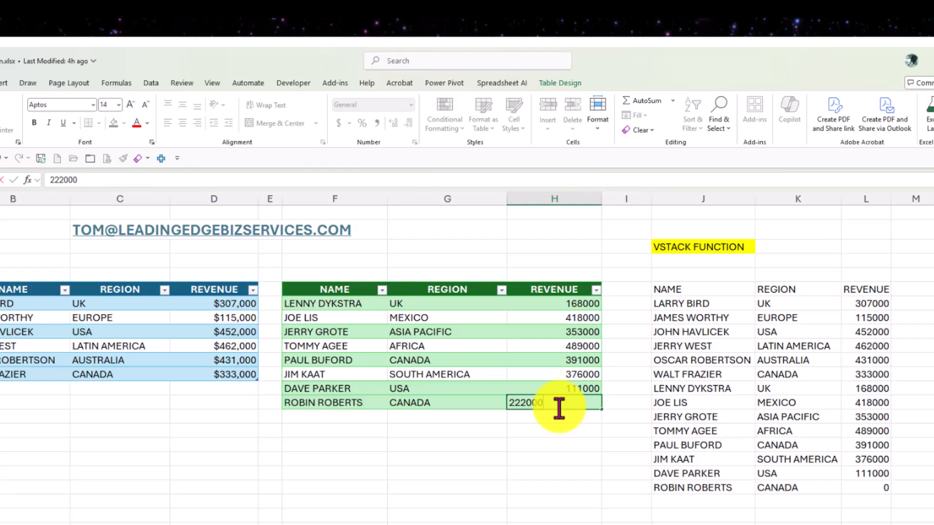
key(Return)
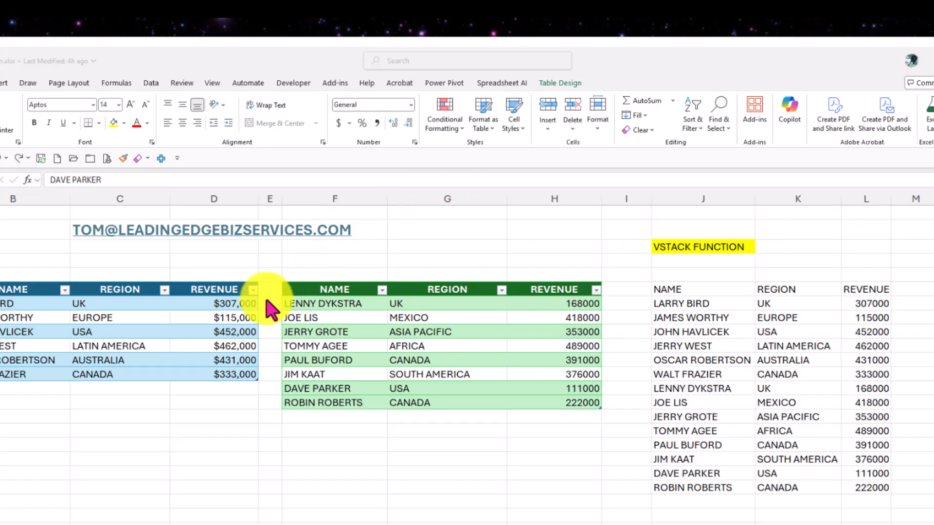
Delete the Mexico record's table row from the second table
click(293, 314)
drag(310, 317, 531, 320)
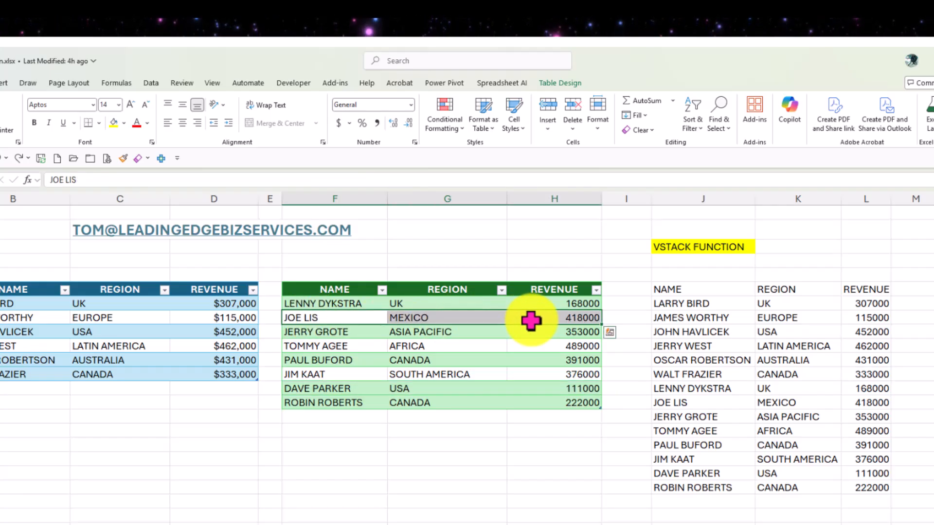
click(570, 126)
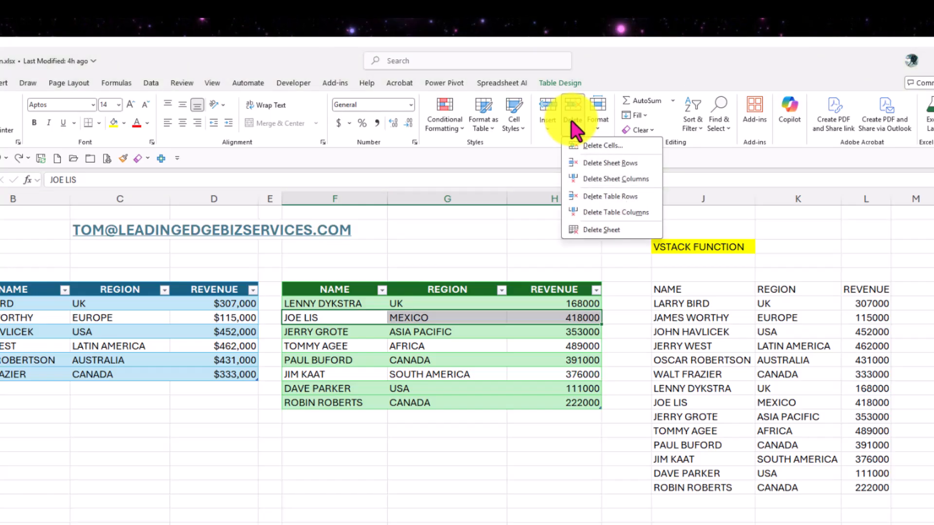
click(575, 128)
right_click(476, 319)
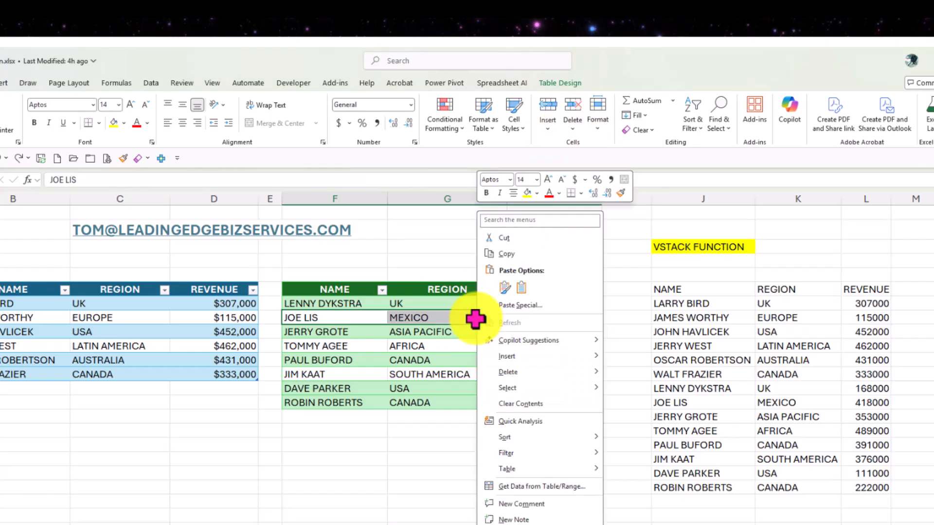
mouse_move(508, 372)
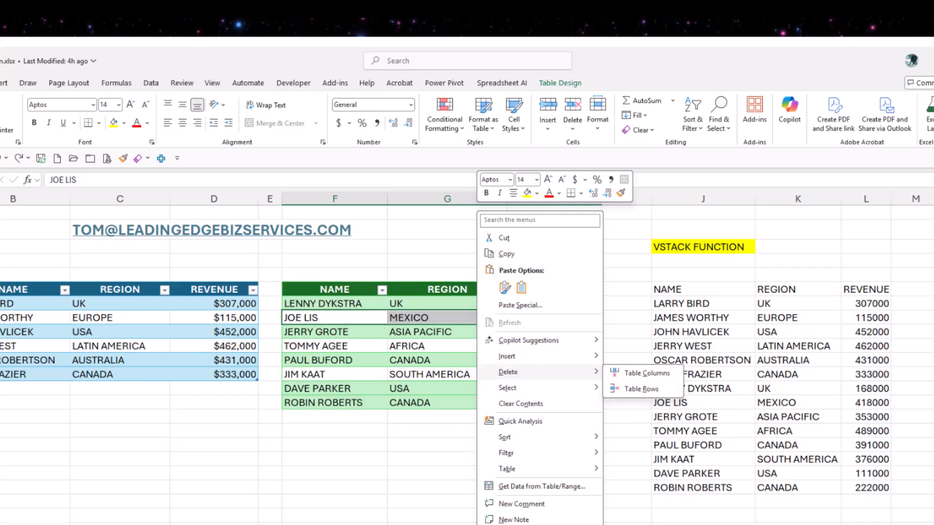
click(651, 390)
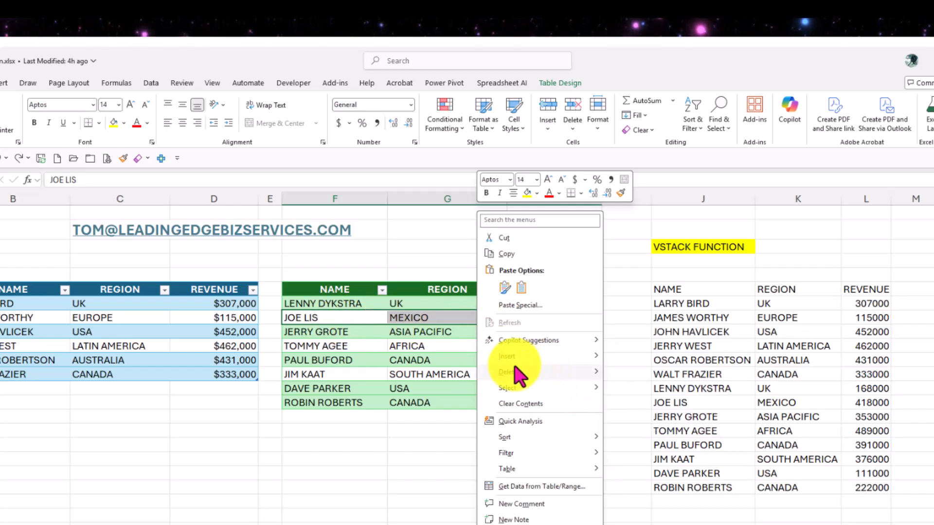
click(633, 390)
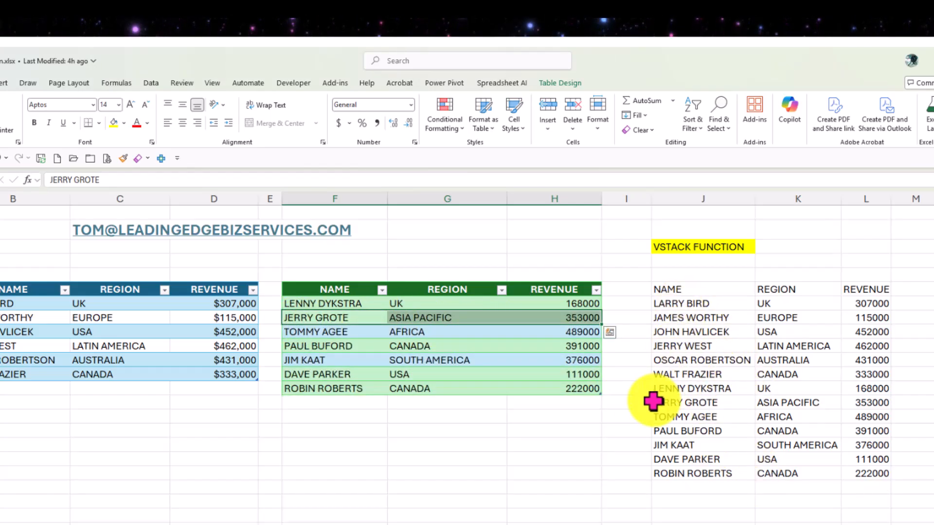
click(411, 420)
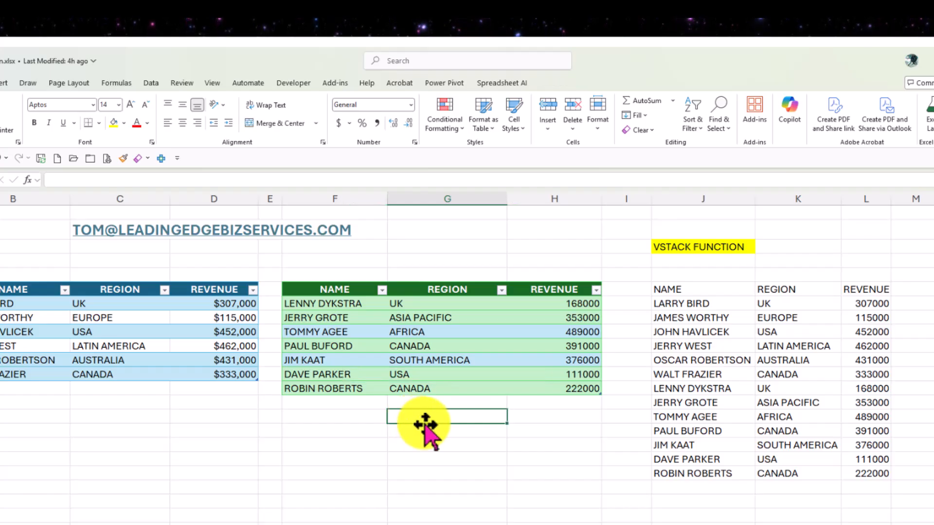
click(658, 249)
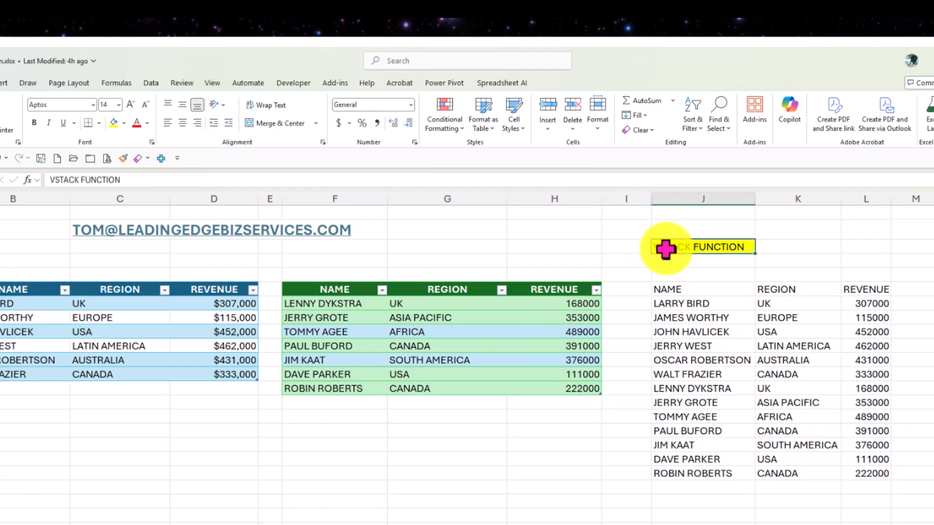